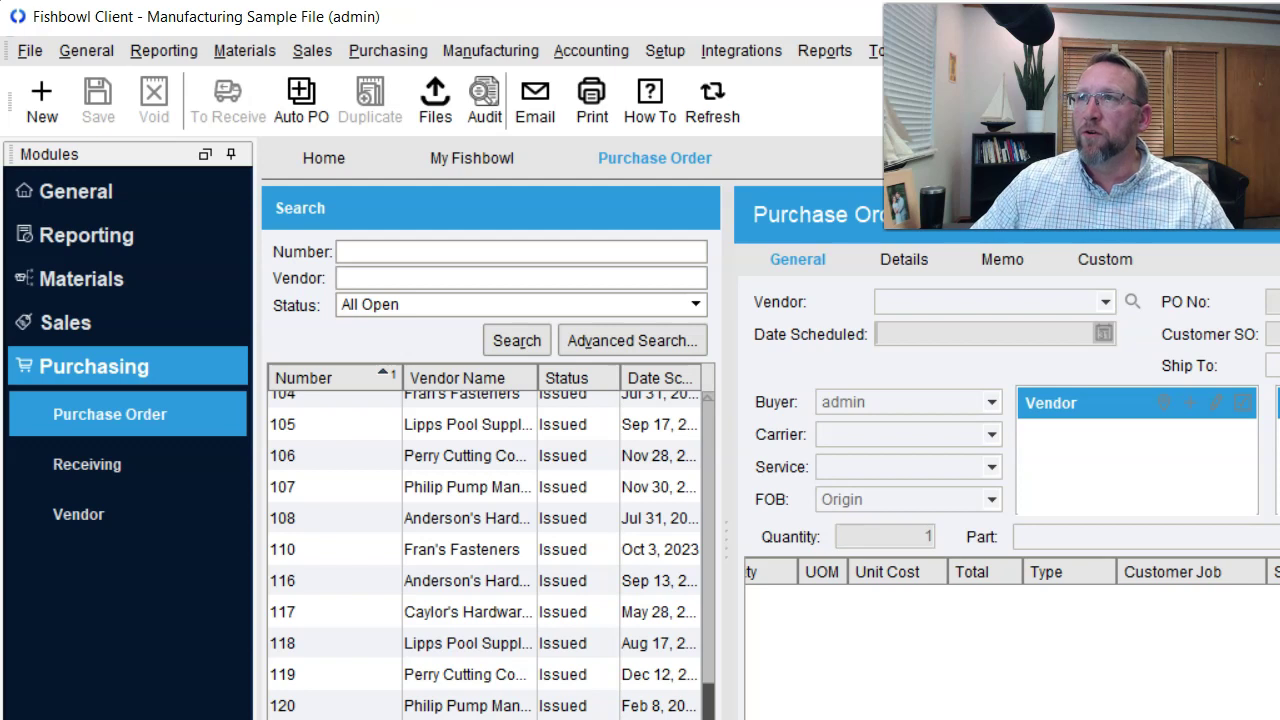
Create a new purchase order and choose the first vendor matching "d", entered by the vendor's full name.
left_click(42, 100)
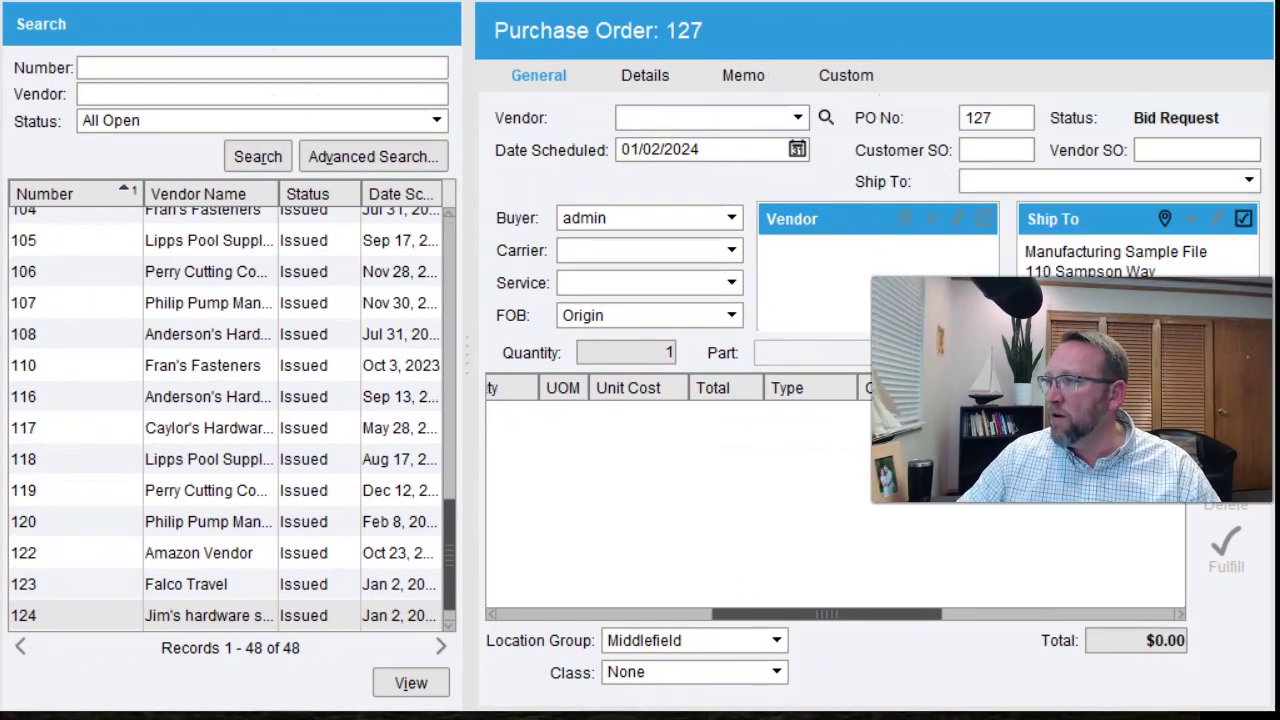
left_click(664, 118)
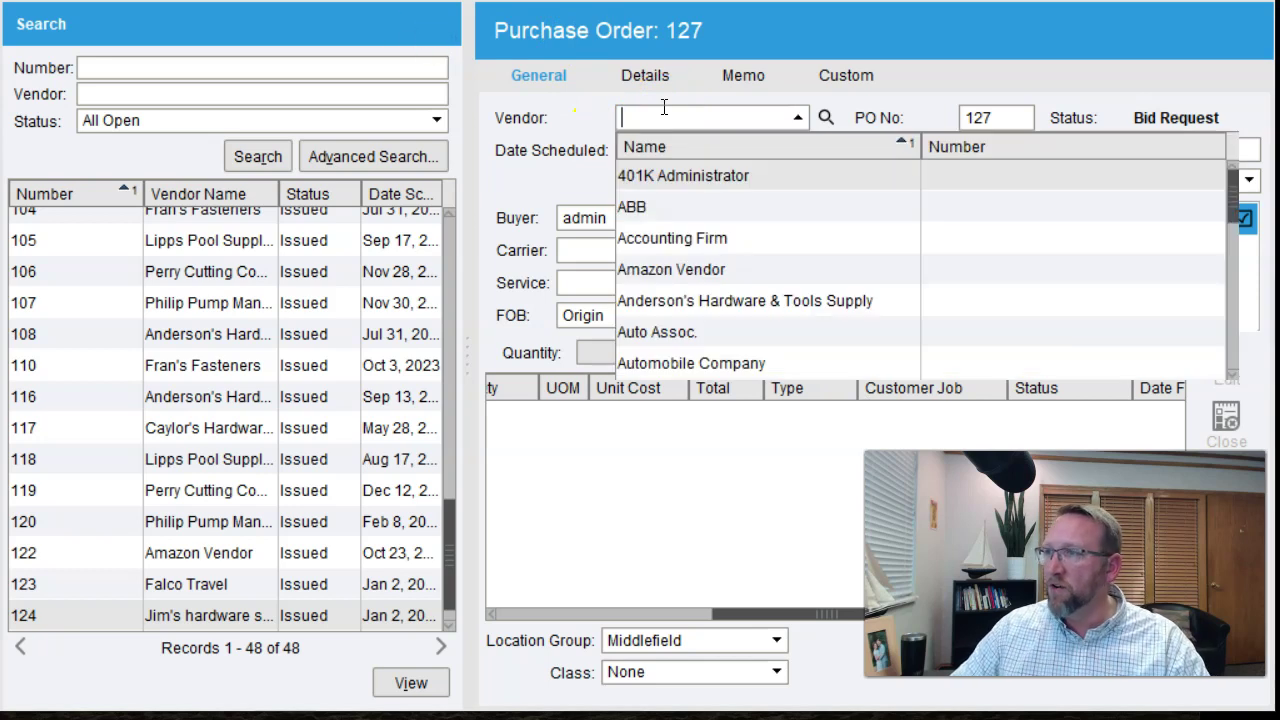
left_click(684, 262)
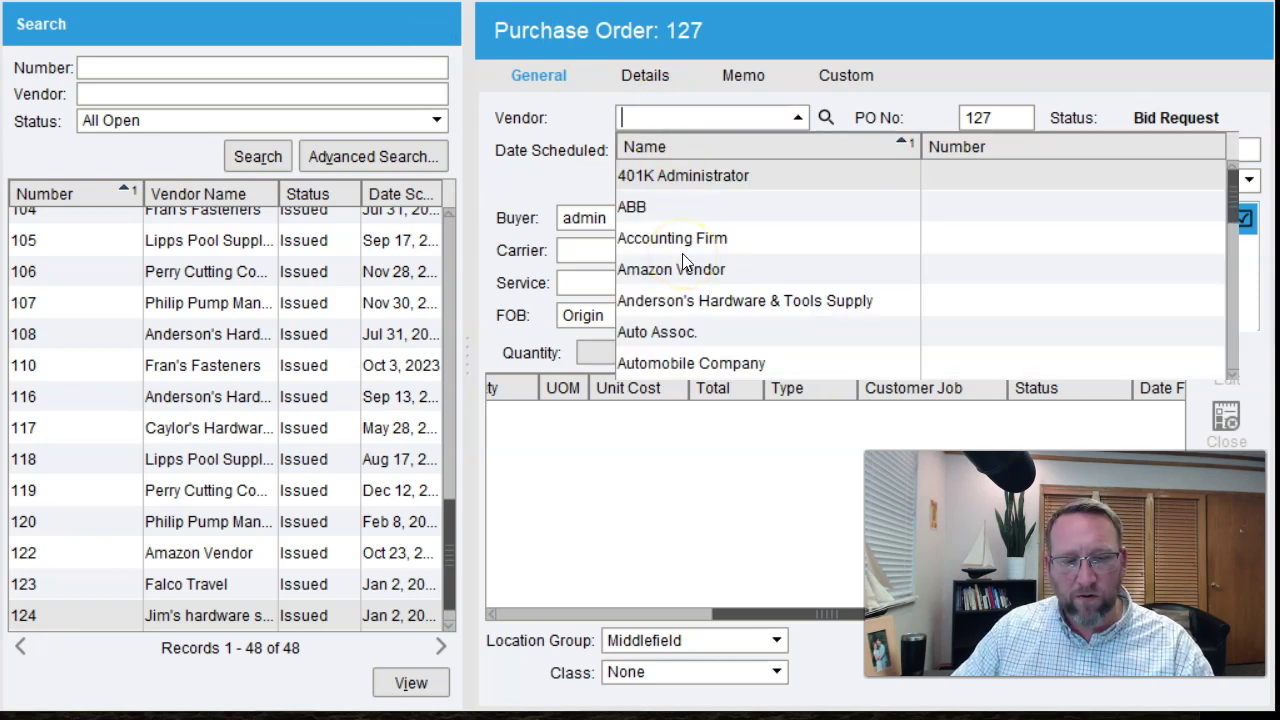
type("d")
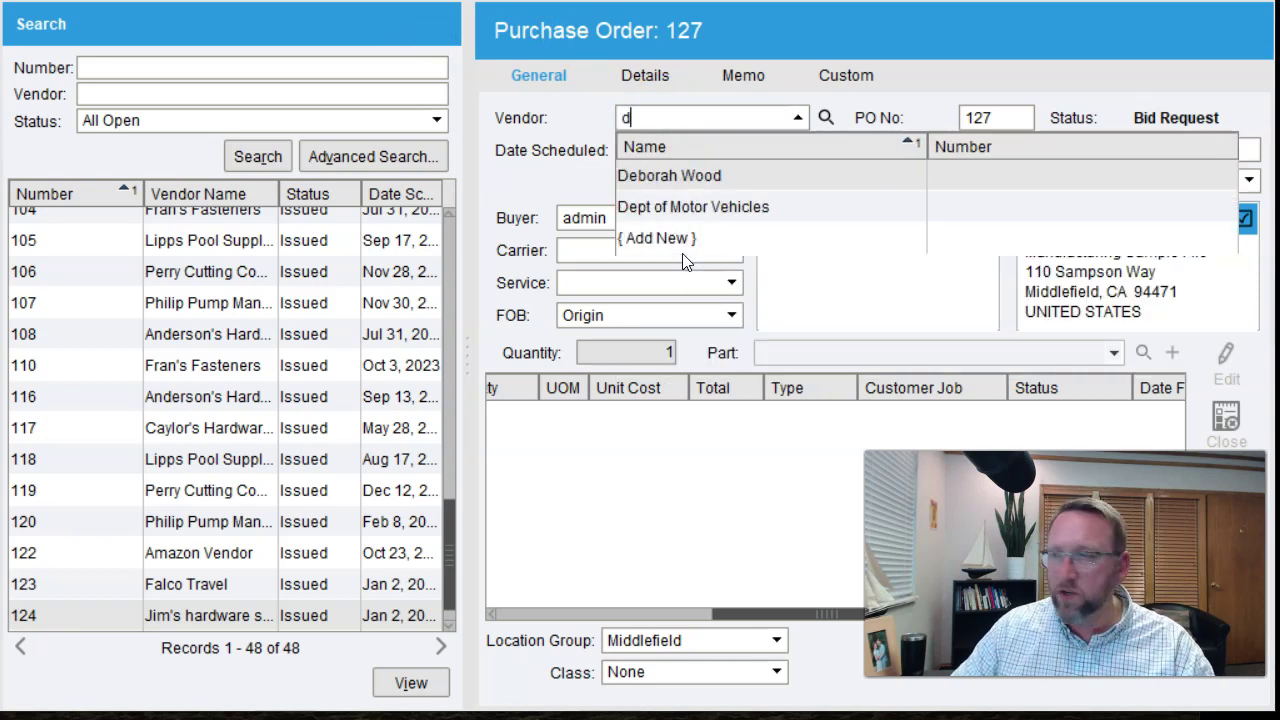
left_click(675, 178)
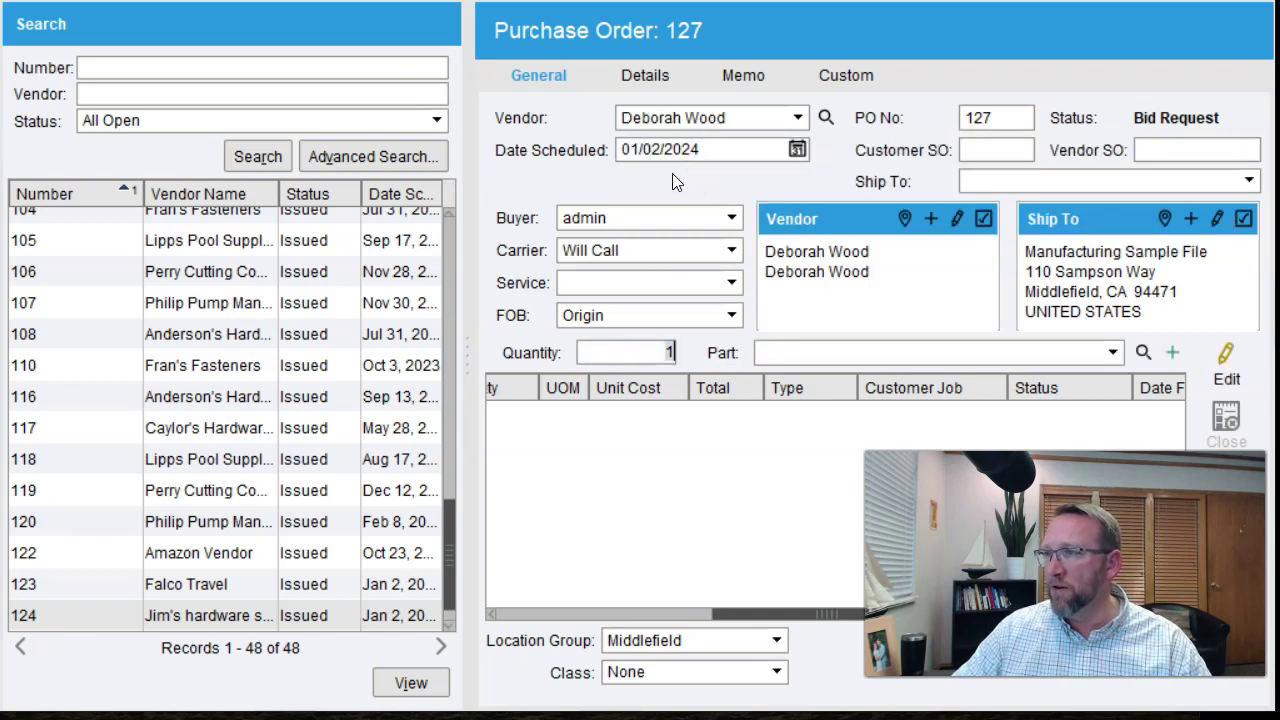
Add an order line for a quantity of 45 of part 16513, the raw stainless steel item.
left_click(588, 341)
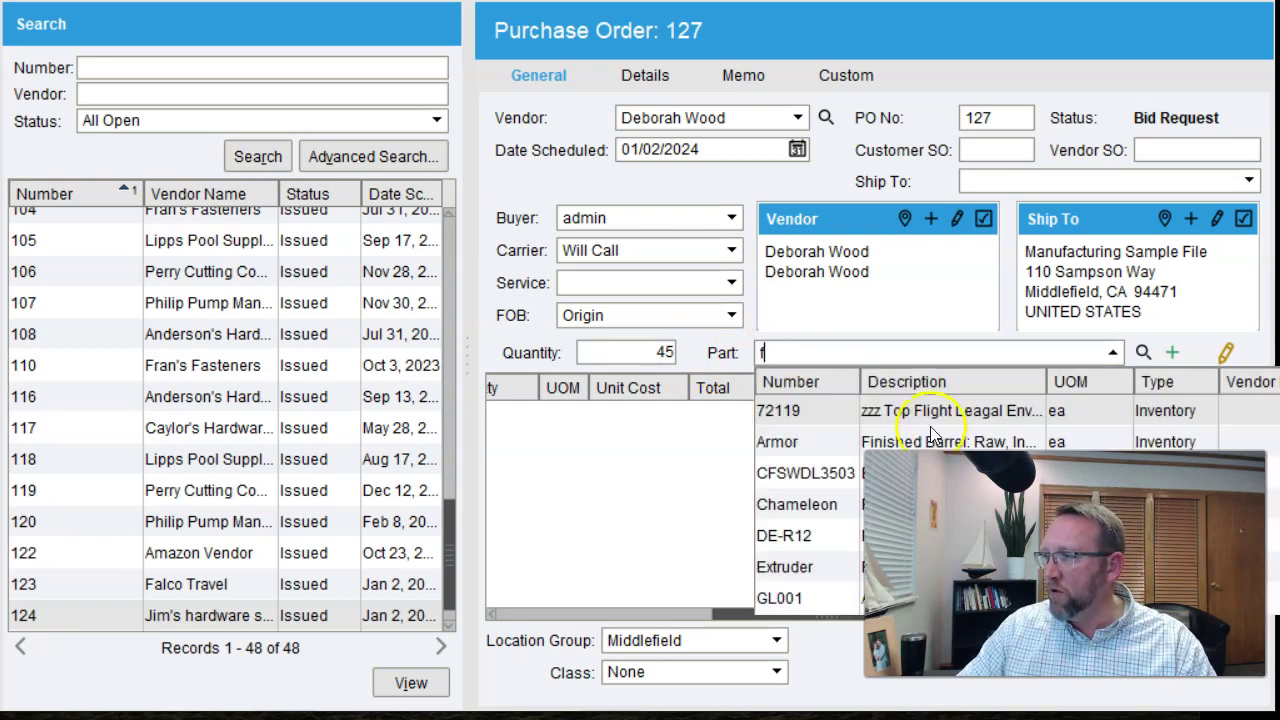
key("Return")
key("Return")
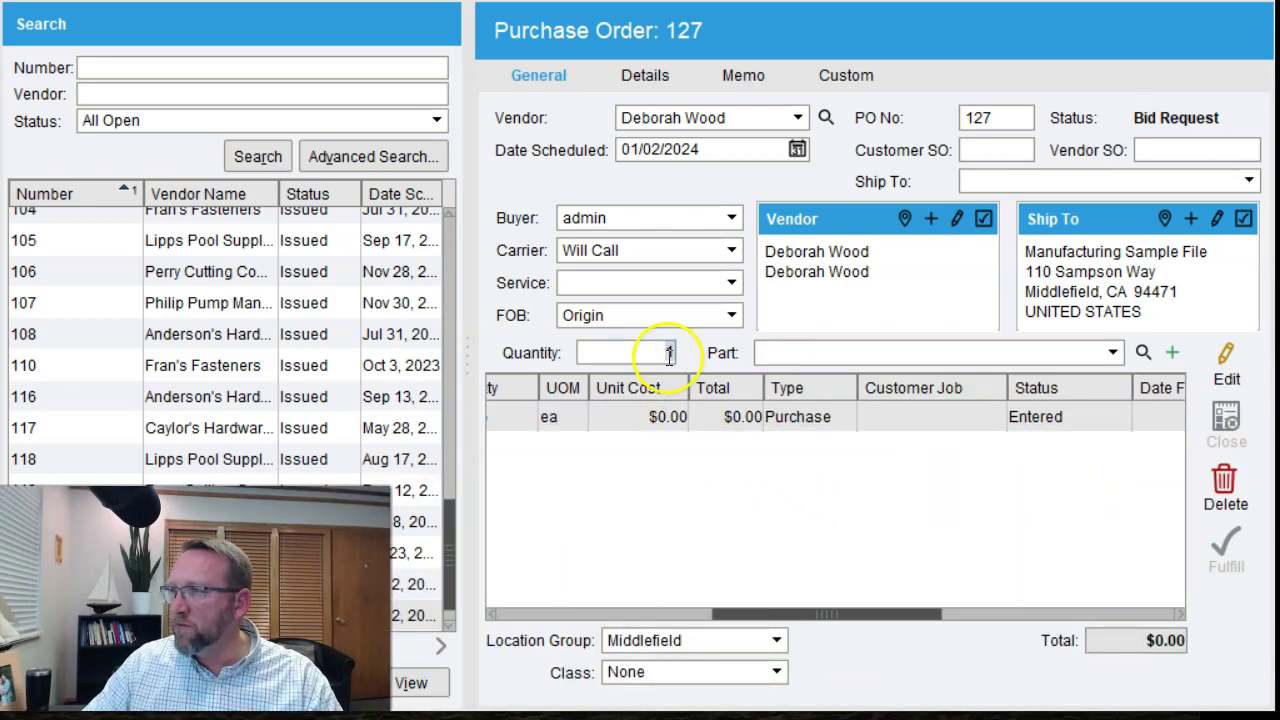
Add two more order lines: 43 of part 1000-MC (MANUAL COVER 1000) and 45 of PUBR (Pulley Bracket).
key("BackSpace")
type("43")
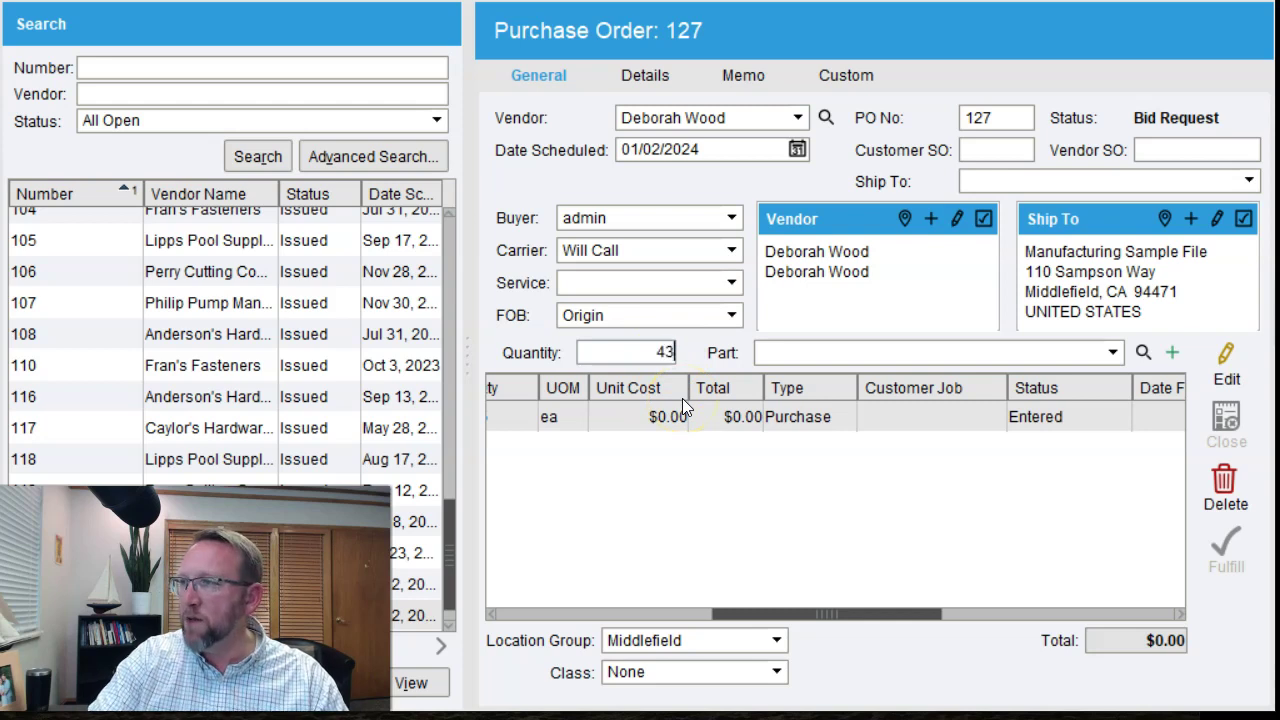
key("Tab")
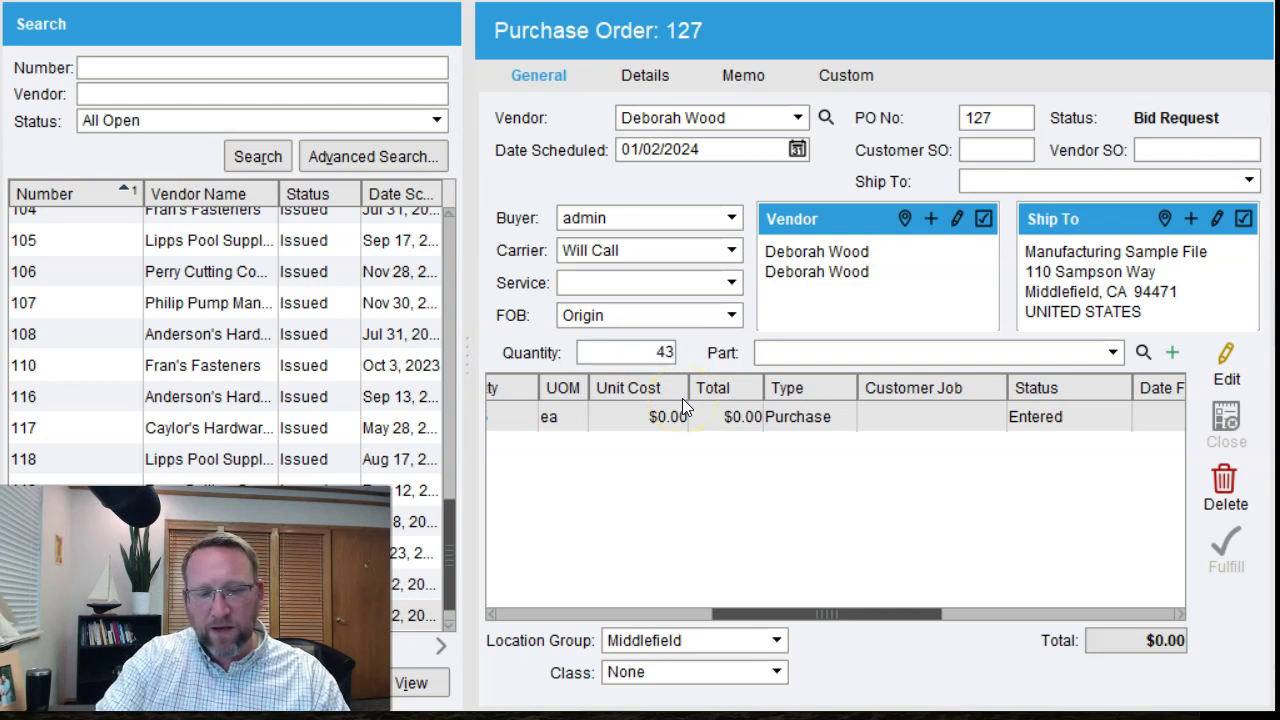
type("gr")
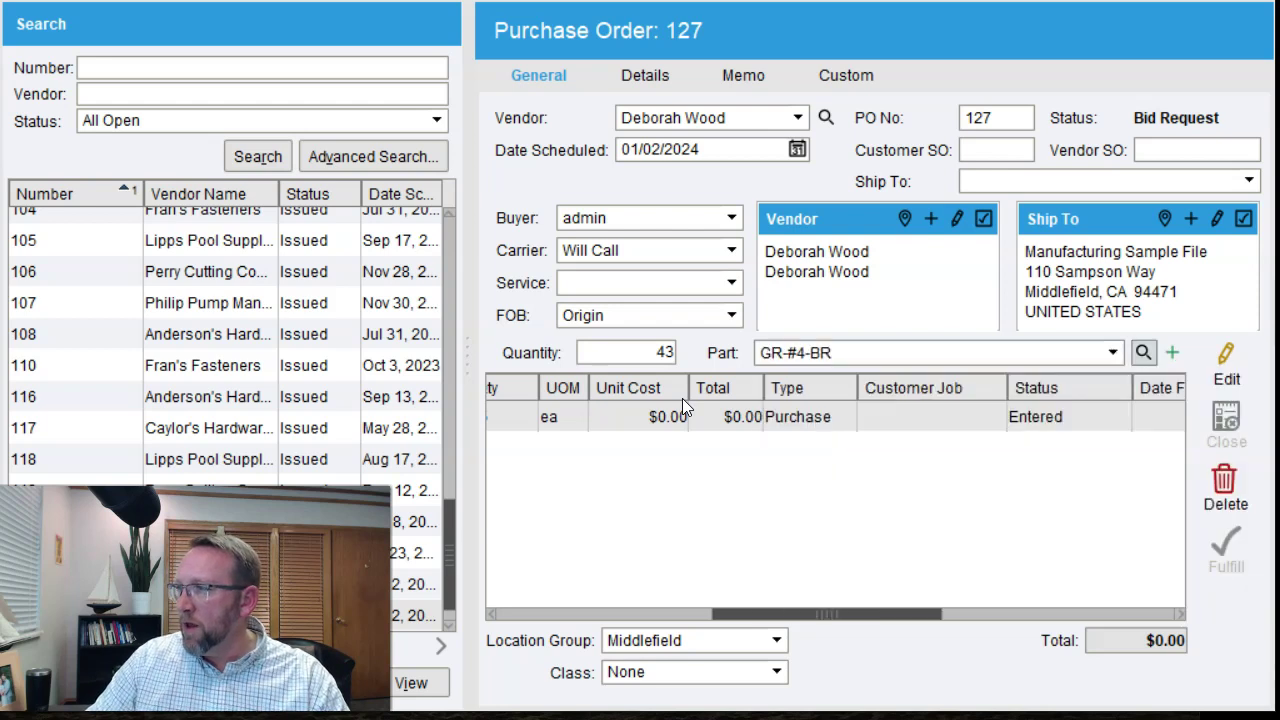
key("Return")
left_click(905, 354)
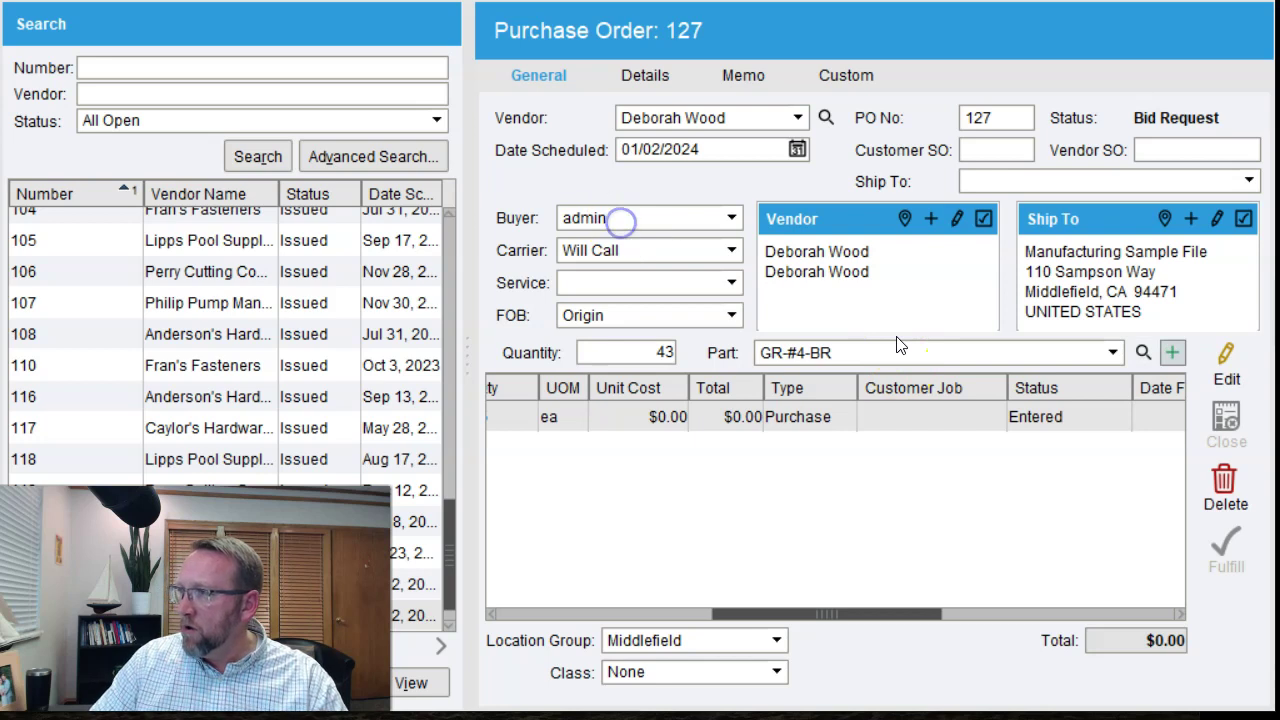
key("Return")
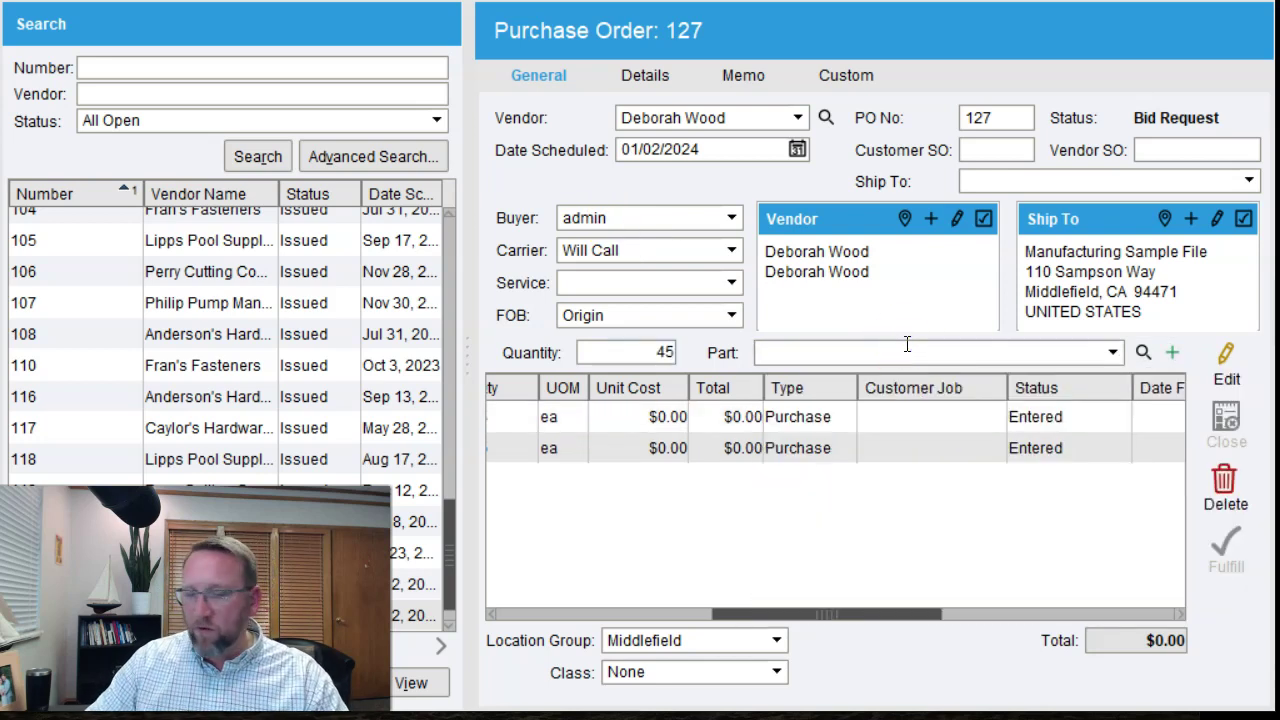
type("y")
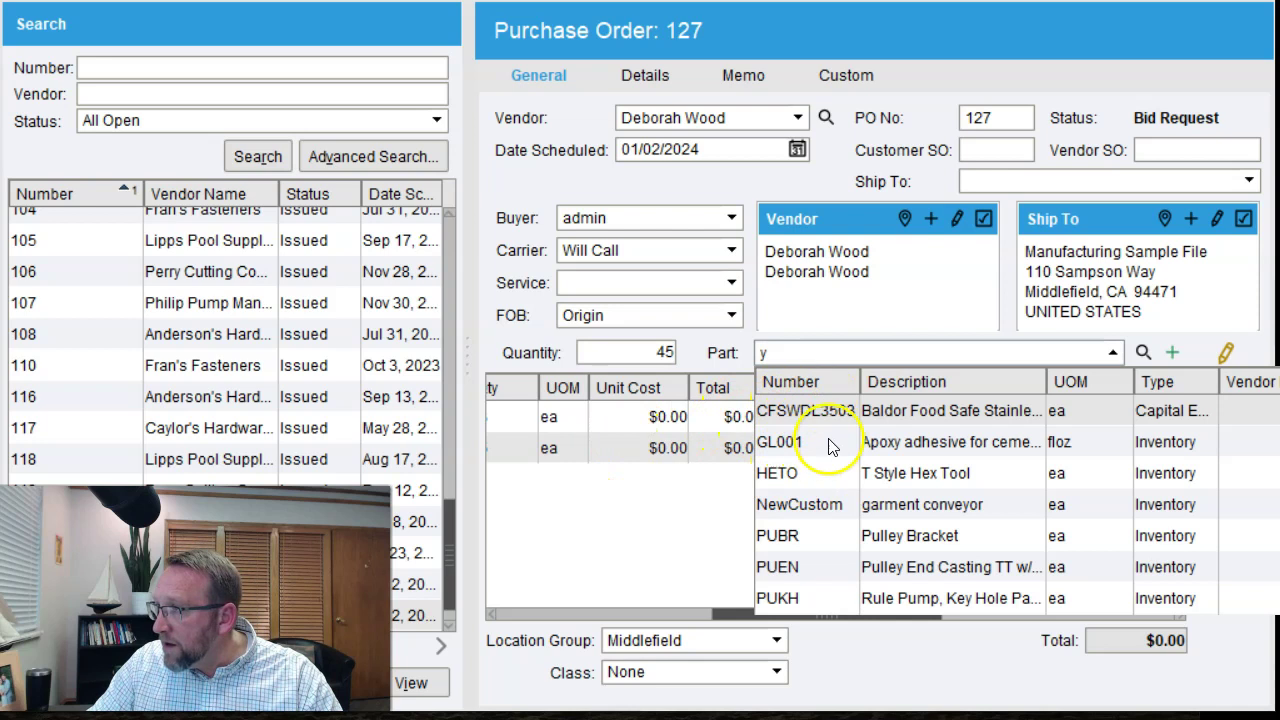
left_click(790, 537)
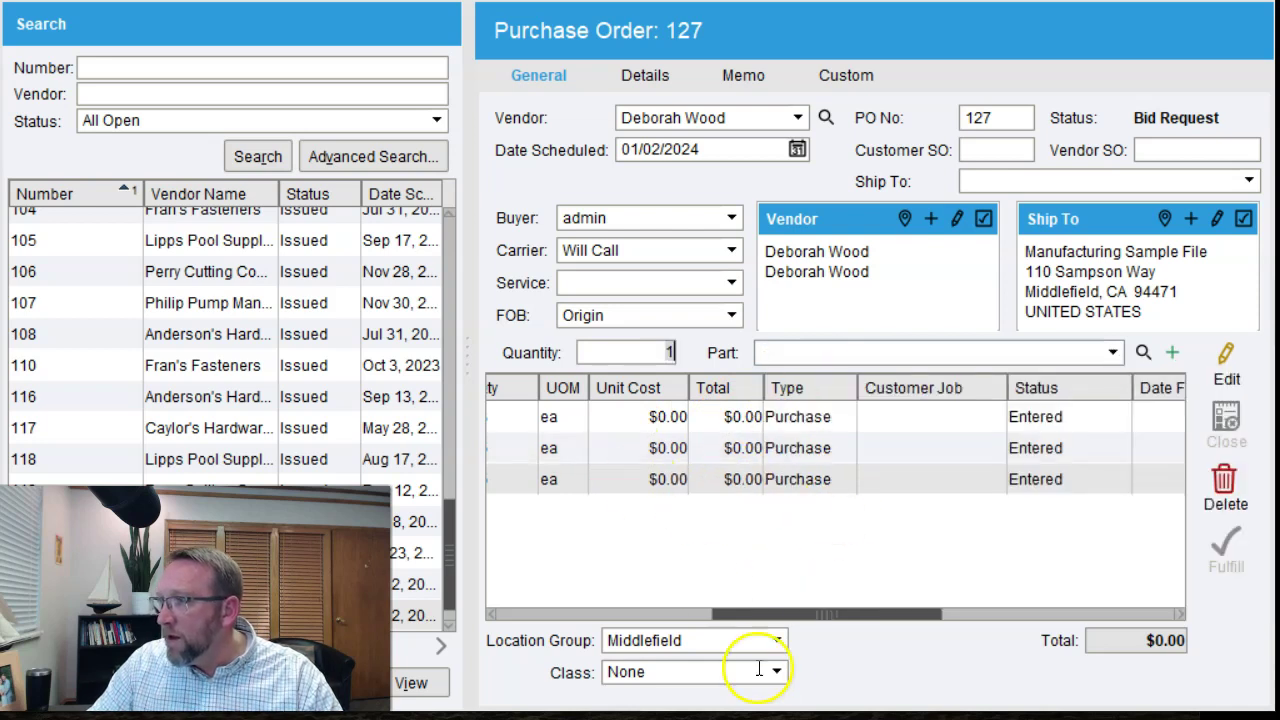
Set the unit costs to $20 for 1000-MC, $15 for 16513 and $52 for PUBR.
left_click_drag(793, 614, 720, 612)
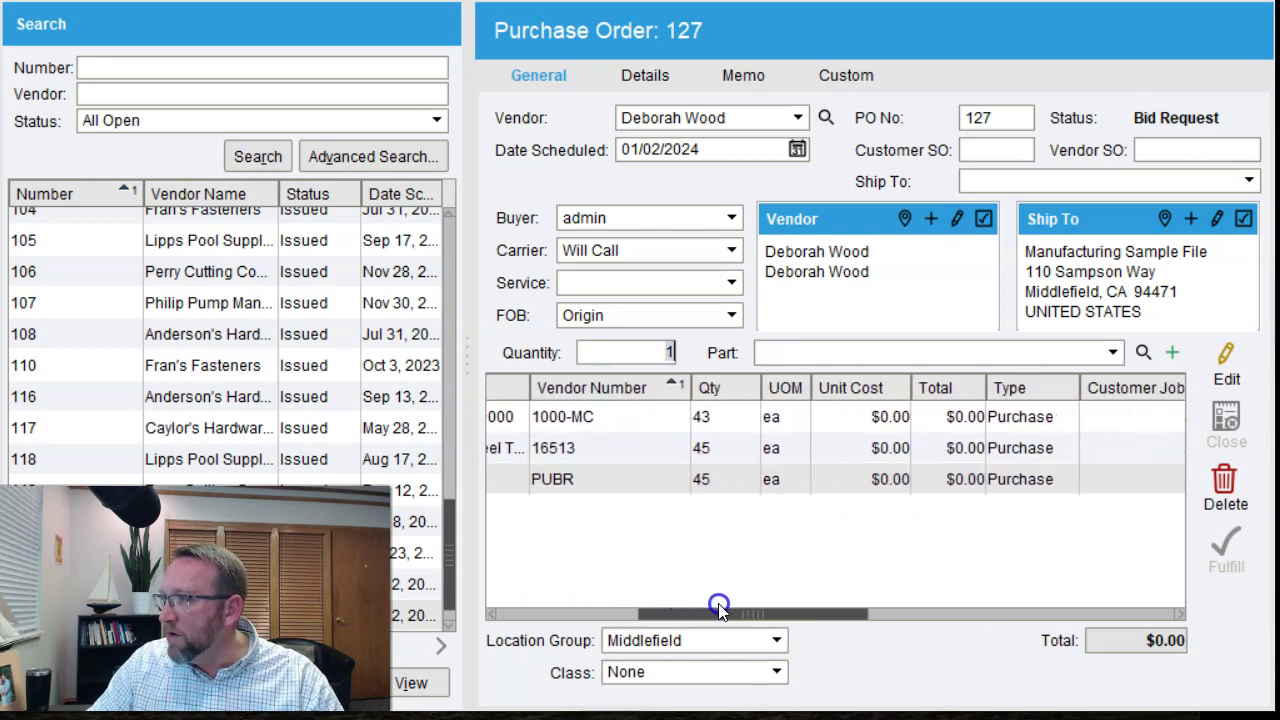
double_click(885, 410)
type("20")
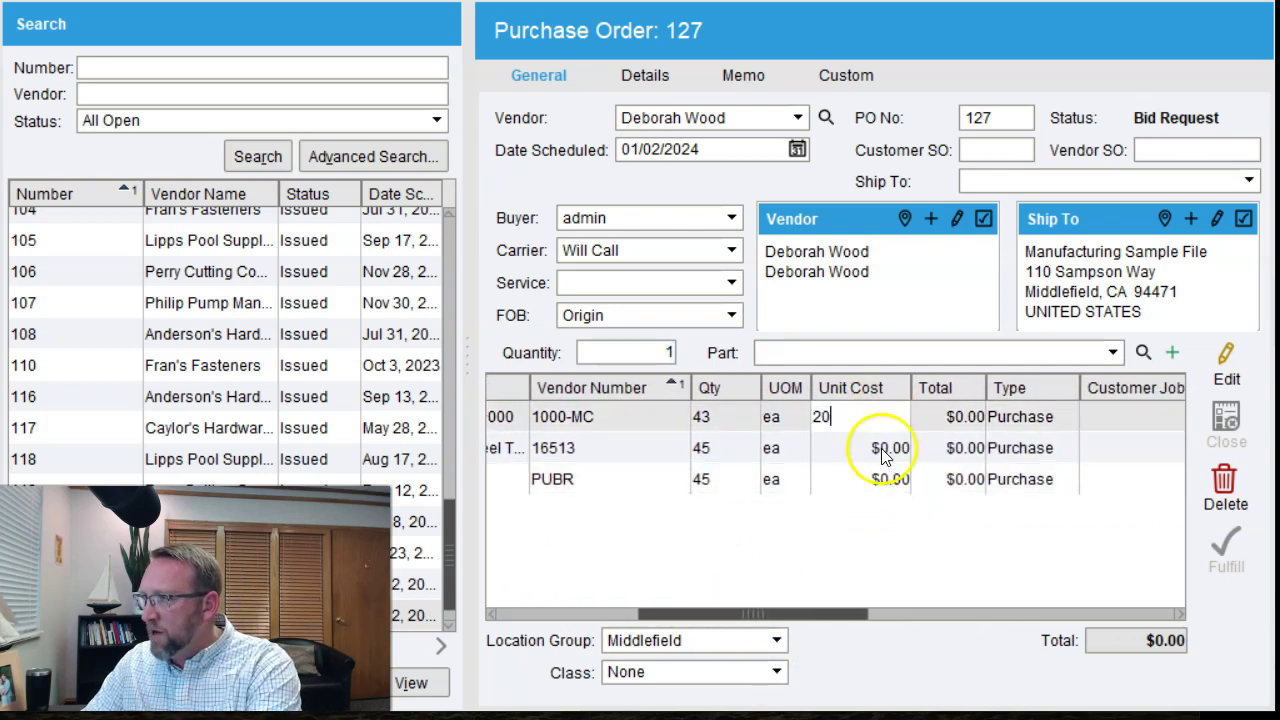
double_click(884, 450)
type("15")
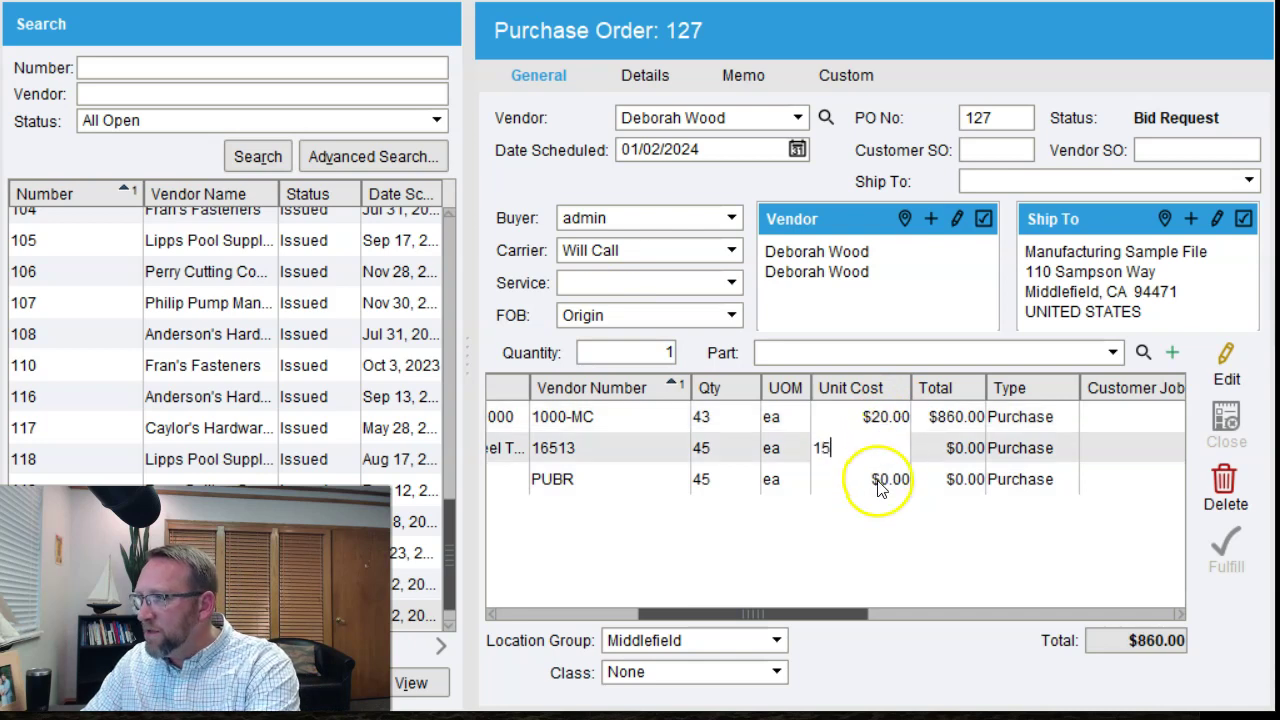
double_click(878, 482)
type("52")
left_click(774, 445)
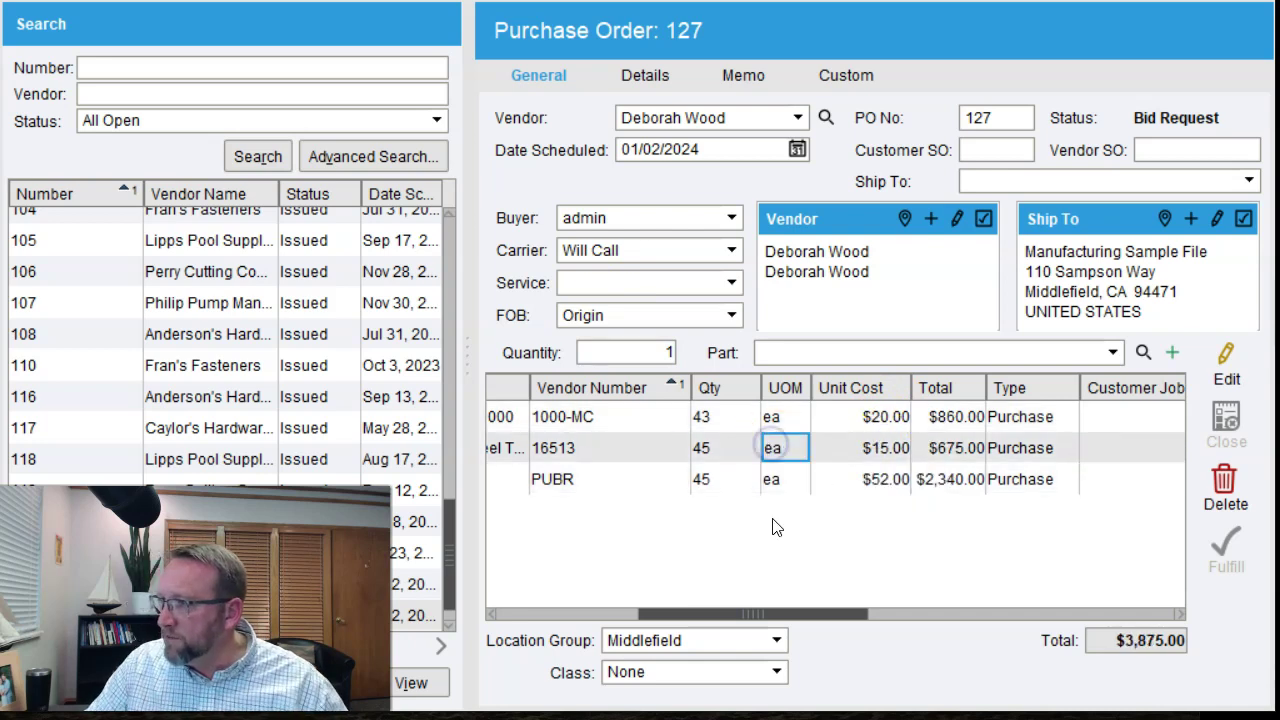
left_click_drag(738, 613, 528, 584)
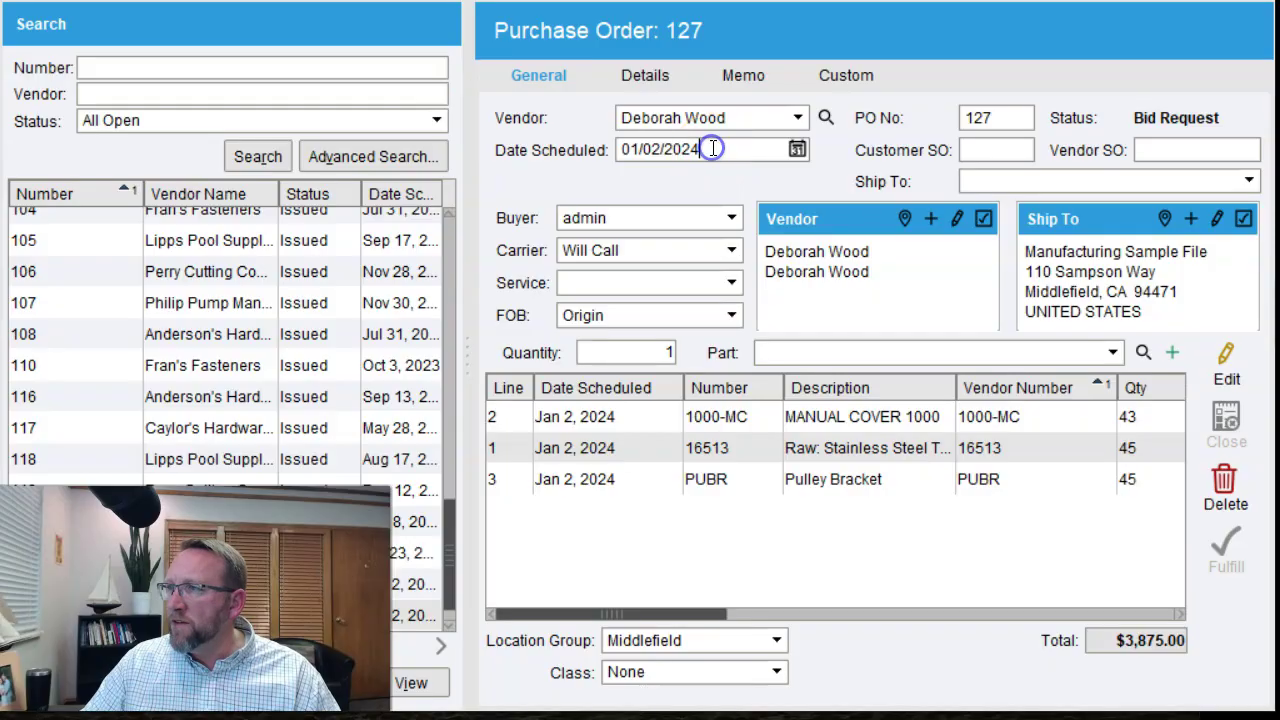
left_click_drag(707, 148, 615, 149)
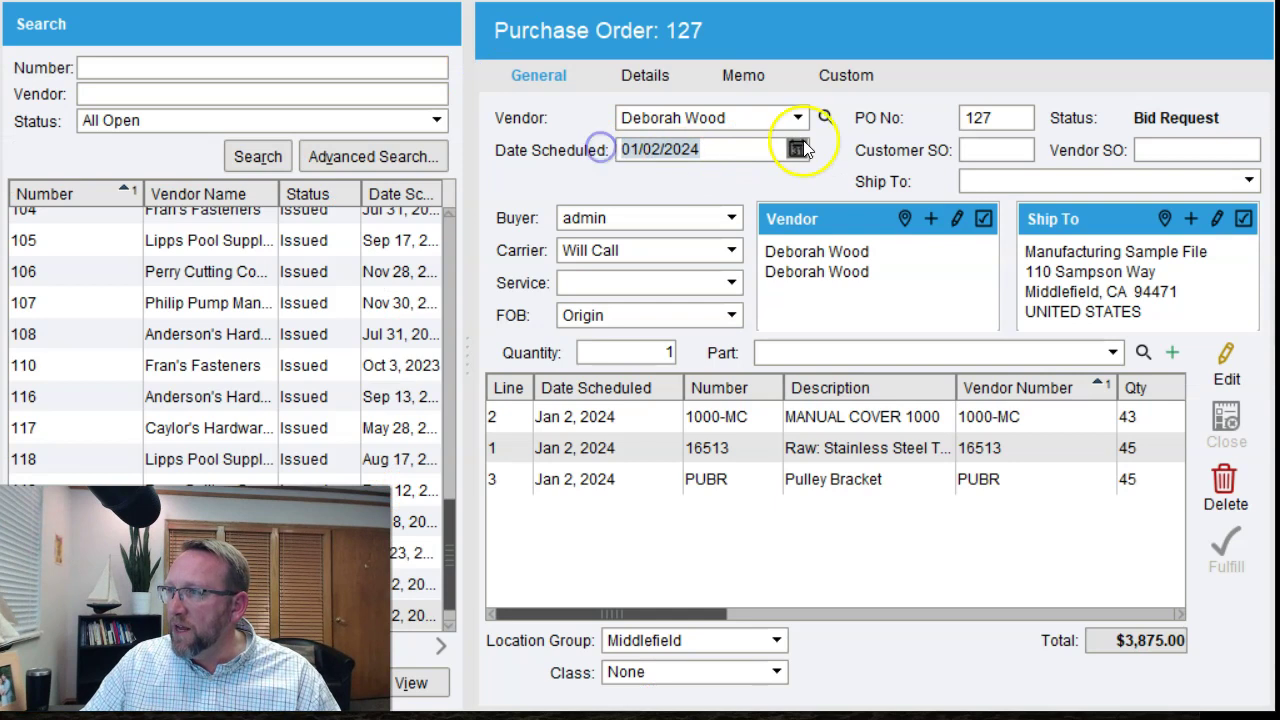
left_click(797, 149)
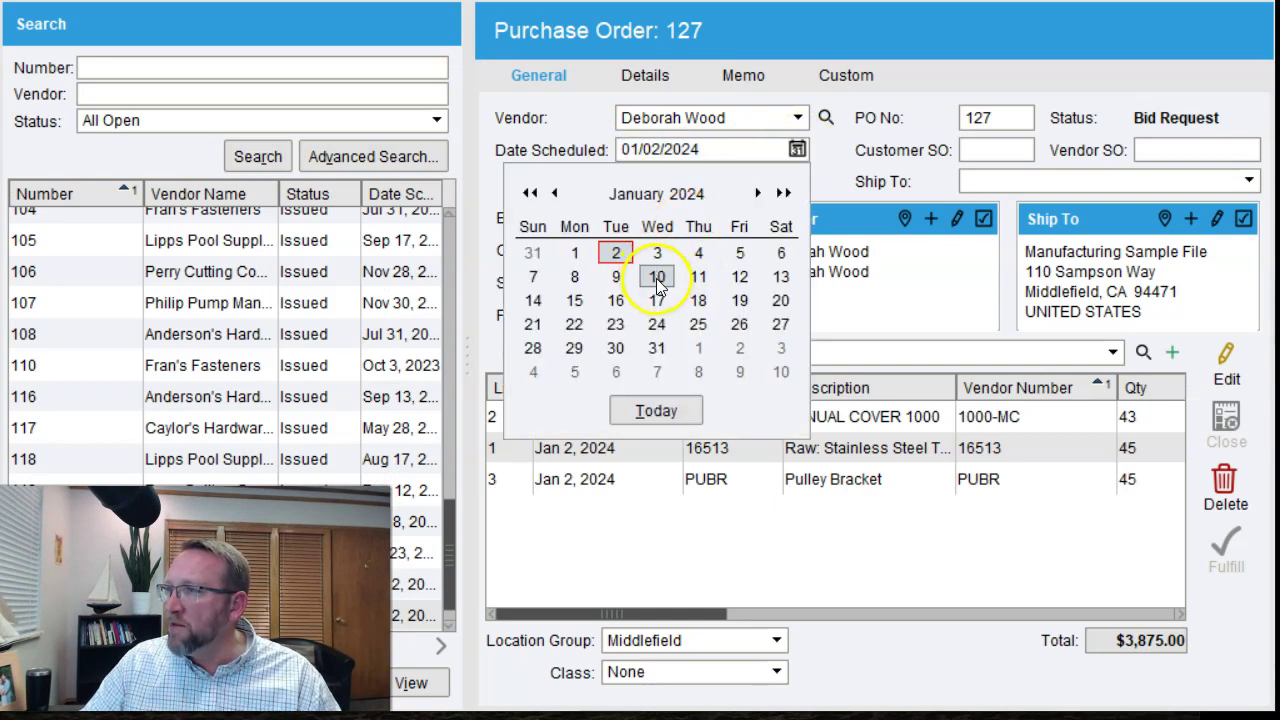
left_click(907, 36)
left_click_drag(660, 611, 760, 606)
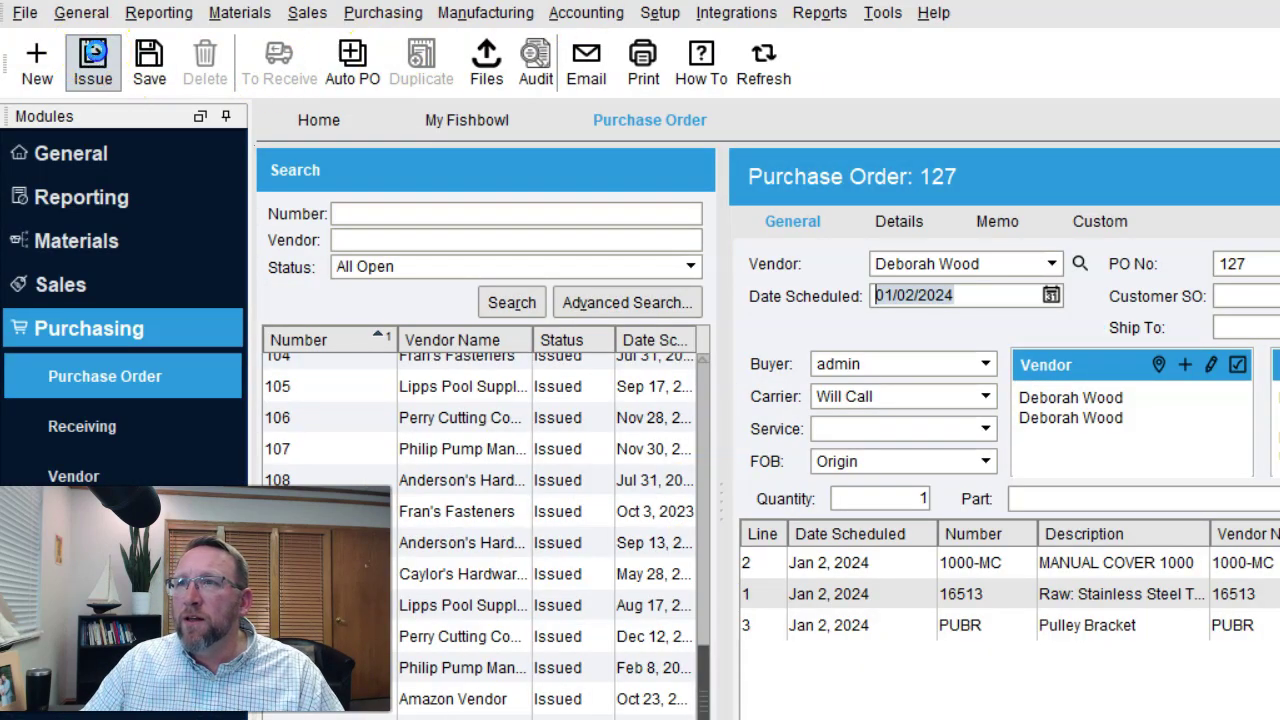
Issue the purchase order, agree to email it, enter the recipient's e-mail address and send the message.
left_click(94, 58)
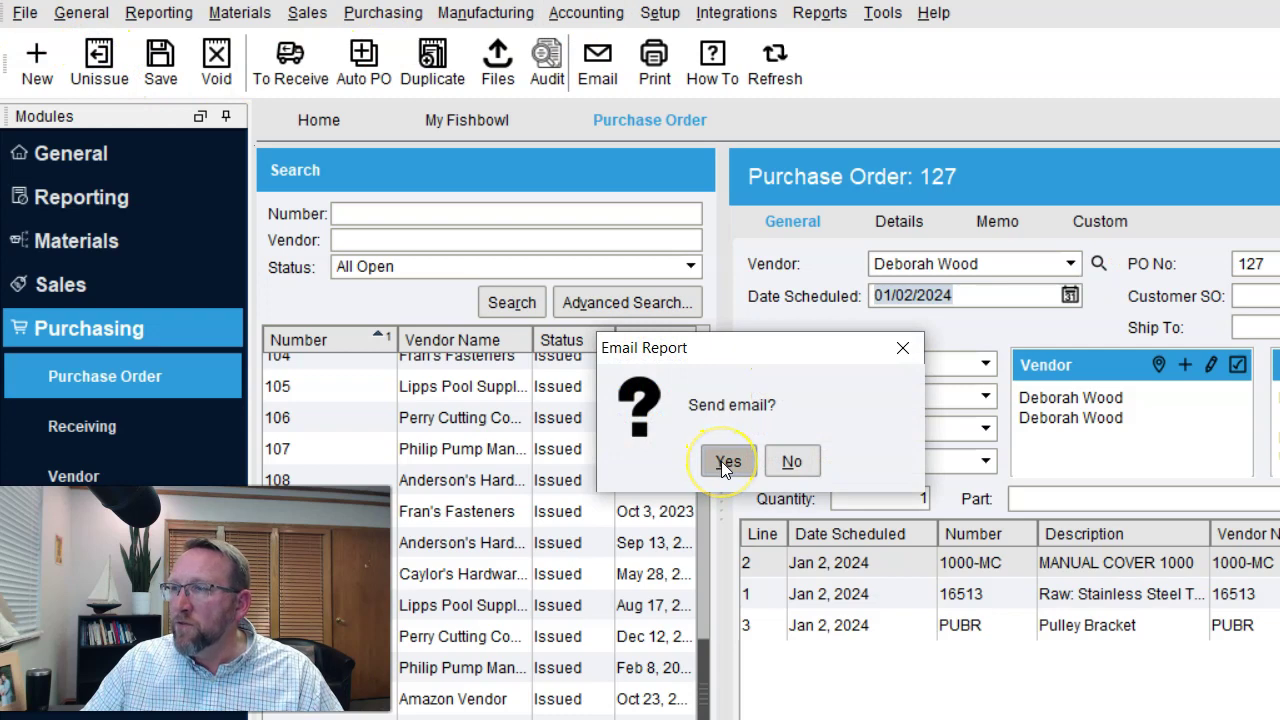
left_click(727, 462)
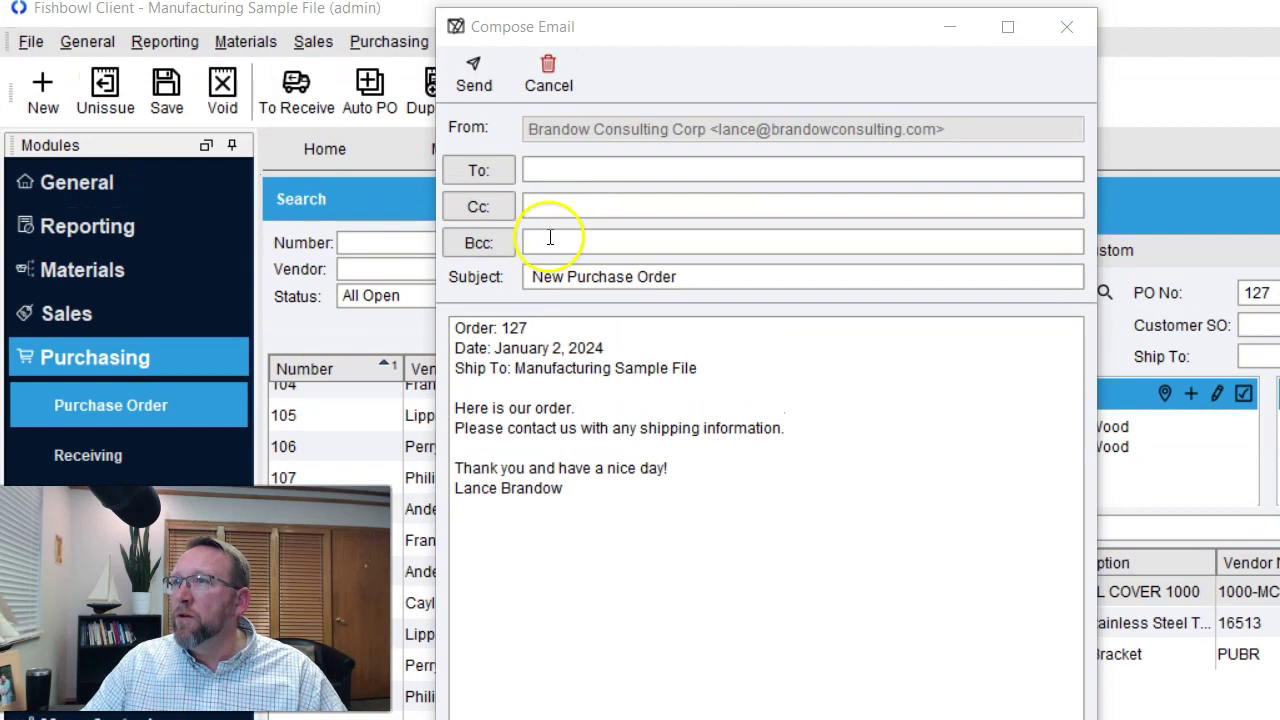
left_click(562, 170)
type("test@test.com")
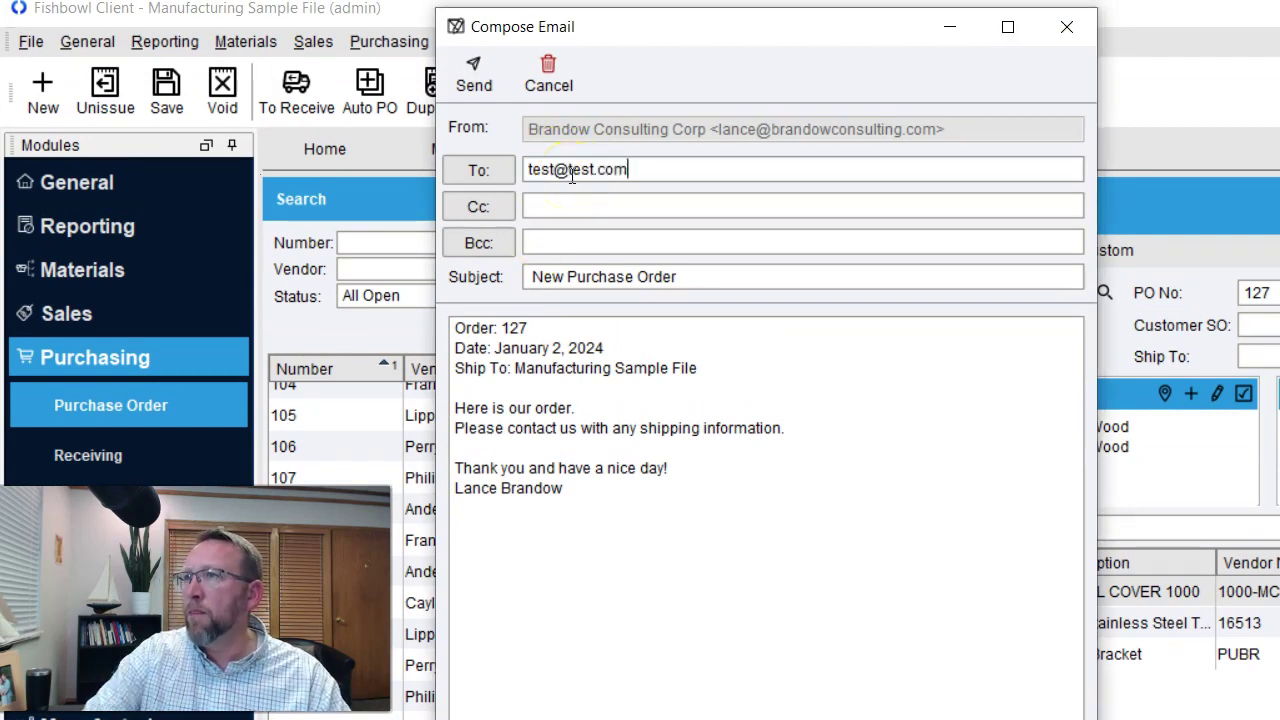
left_click(485, 85)
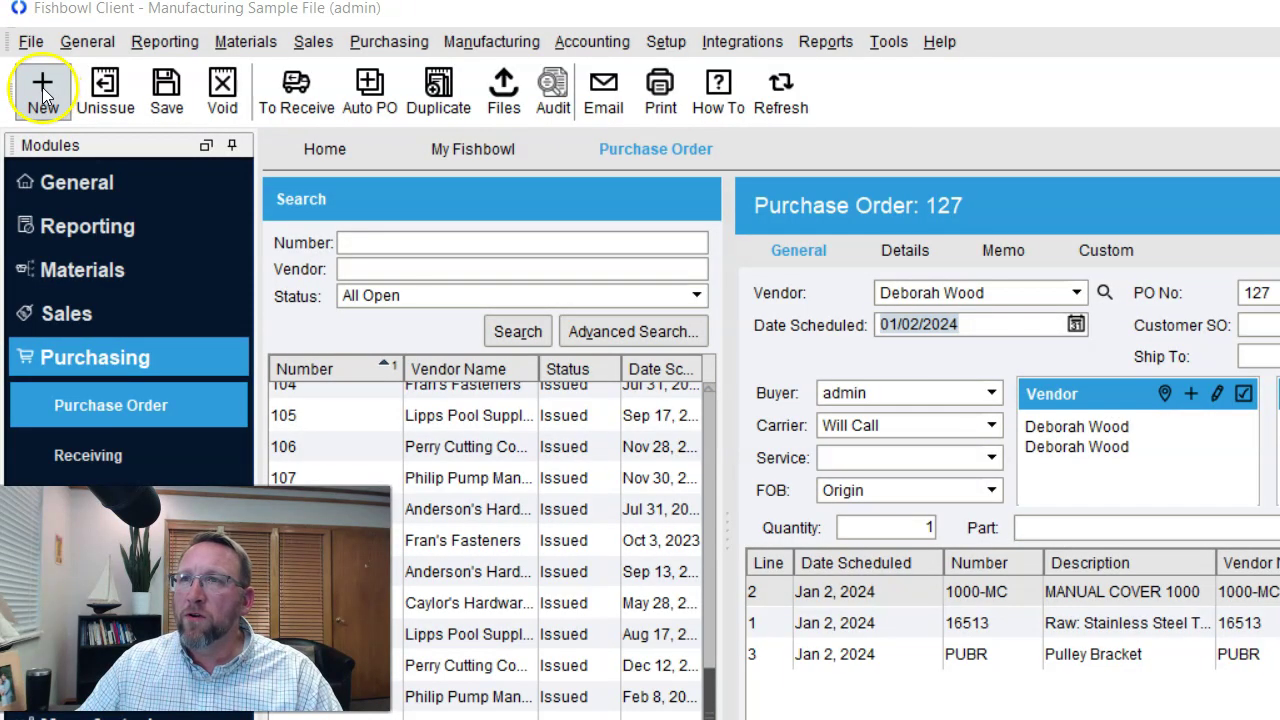
Create another purchase order with Joe's Fabricator as the vendor.
left_click(43, 95)
left_click(886, 291)
type("g")
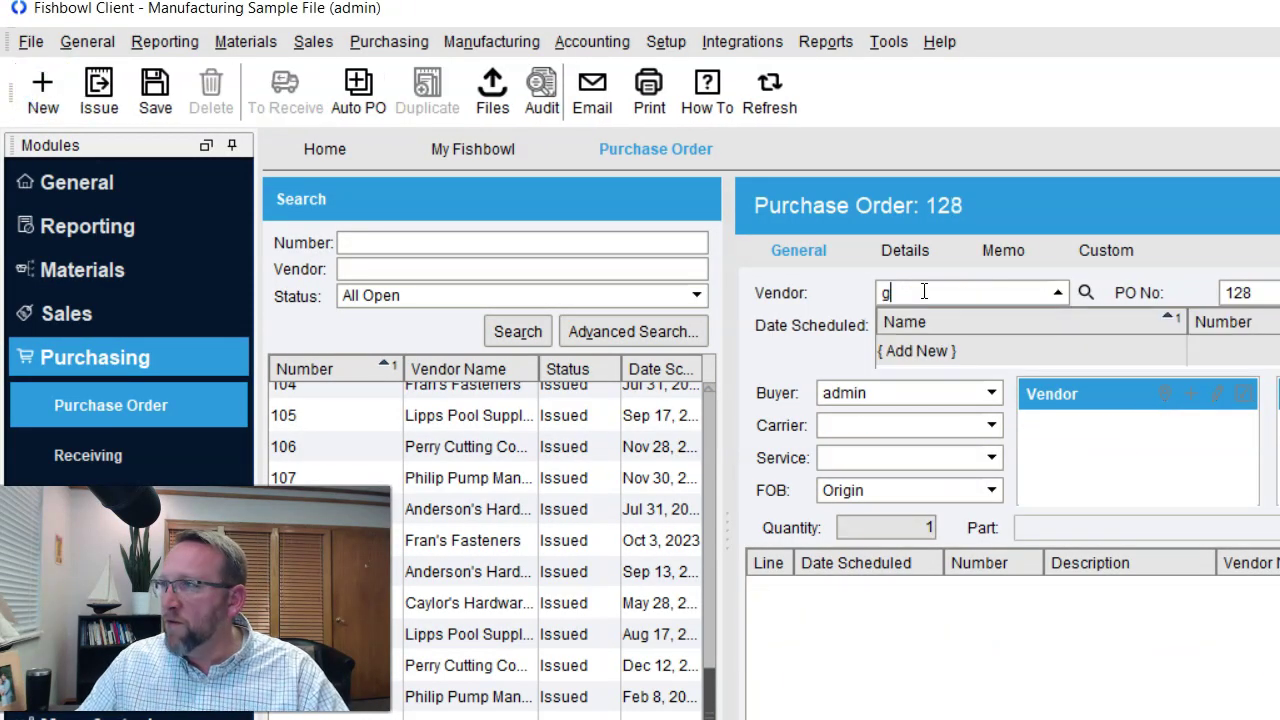
Add order lines for 100 of part 38453 and 45 of the black anchor base ANBA-BL.
left_click(920, 524)
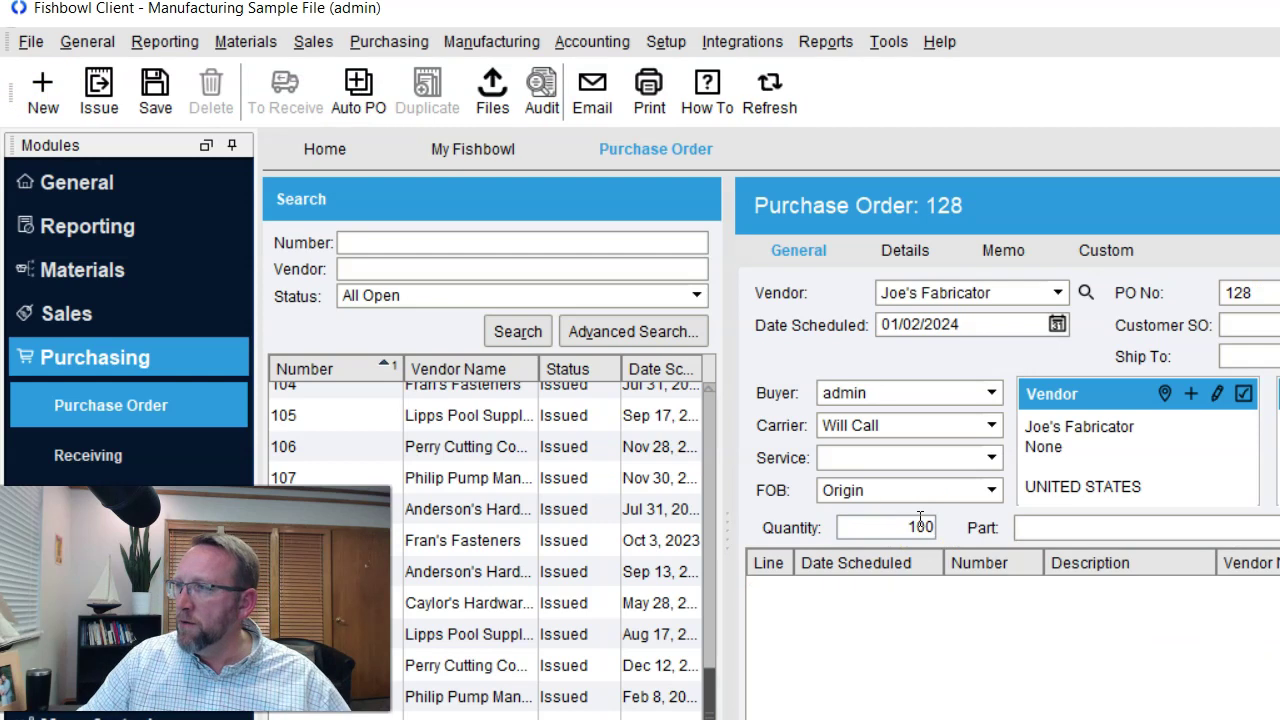
left_click(1057, 525)
left_click(1070, 708)
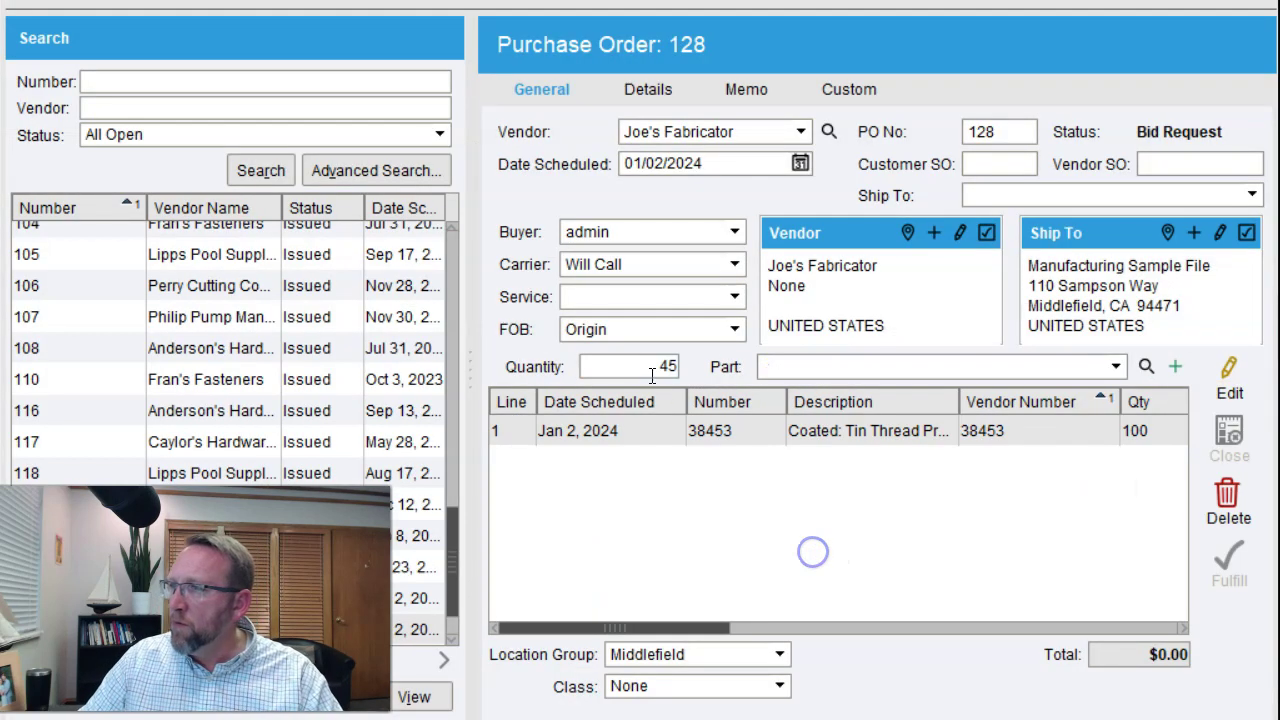
left_click(771, 365)
scroll(815, 487, "down", 3)
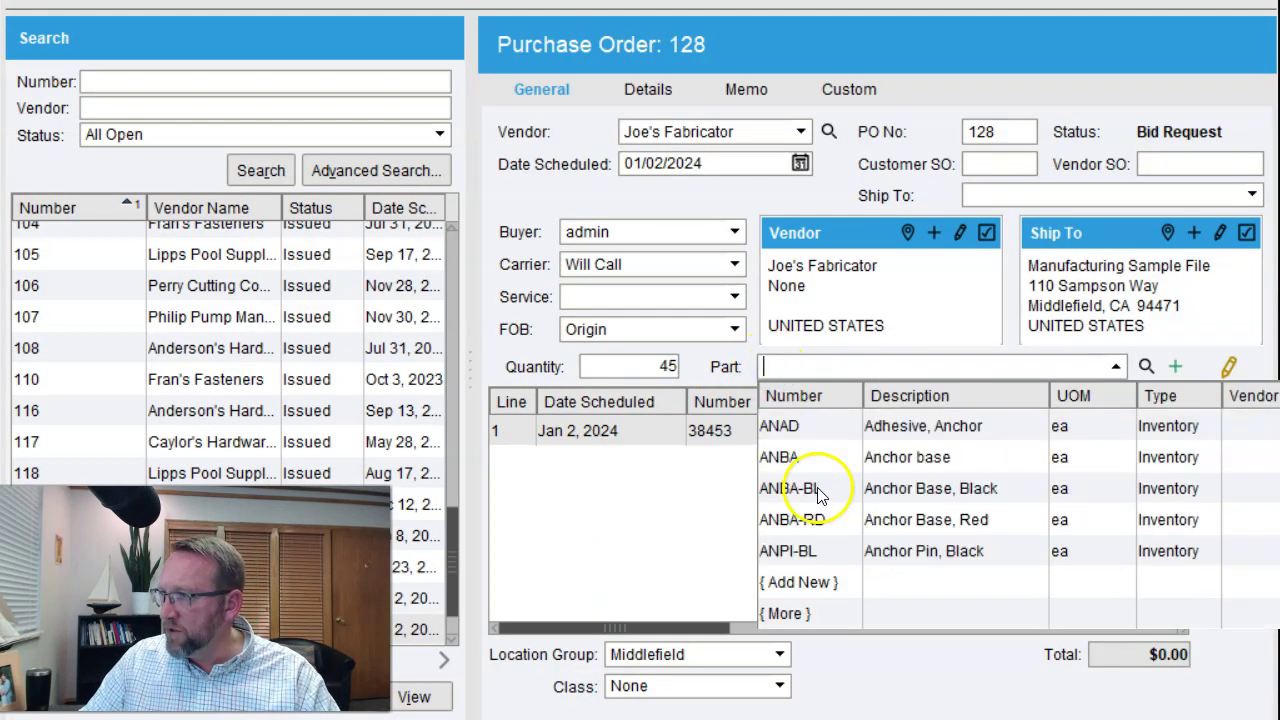
left_click(818, 490)
Set the unit costs to $45 for the 100-piece line and $25 for the 45-piece line.
left_click(716, 428)
type("45")
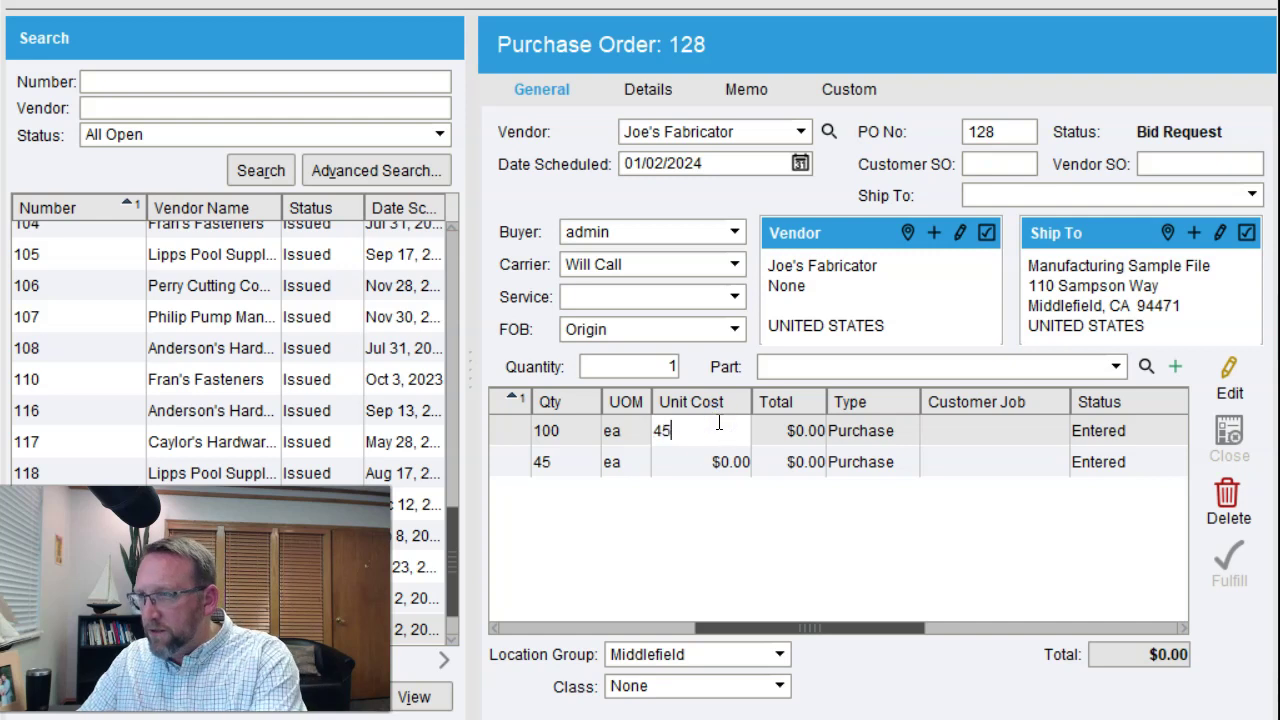
key("Return")
type("25")
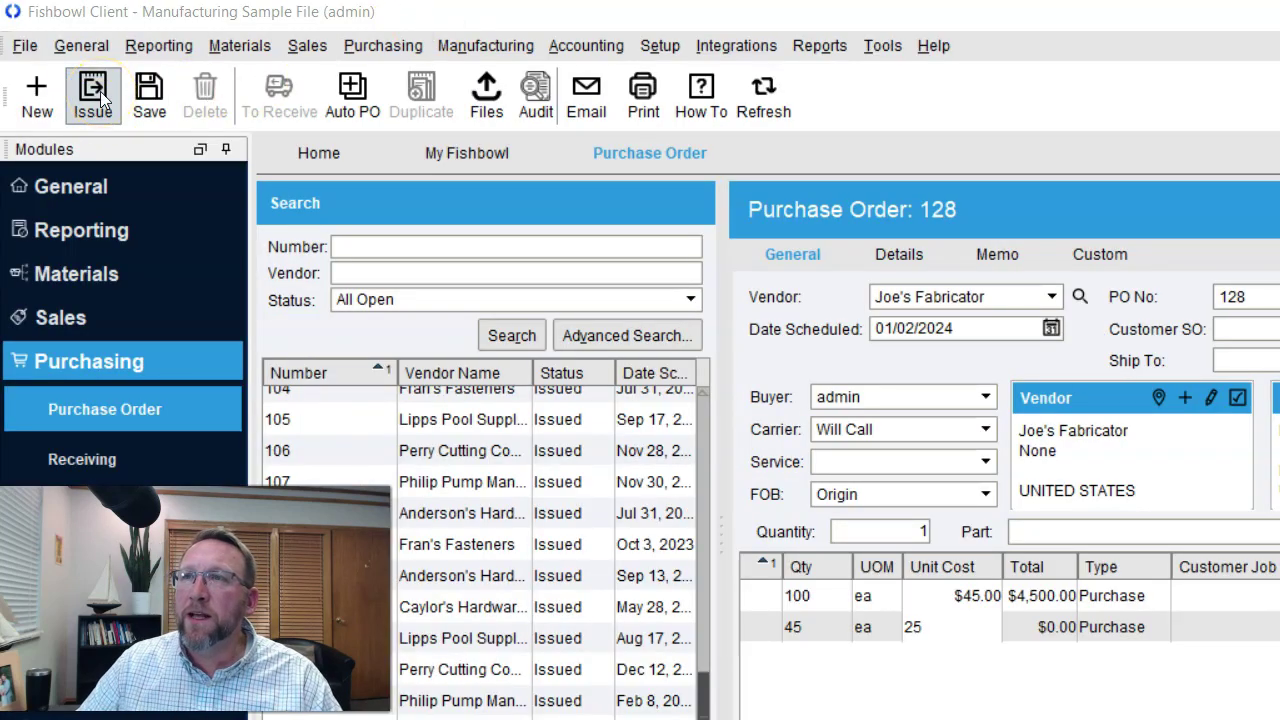
Issue the order and email it to the "Email" contact picked from the company address book.
left_click(100, 91)
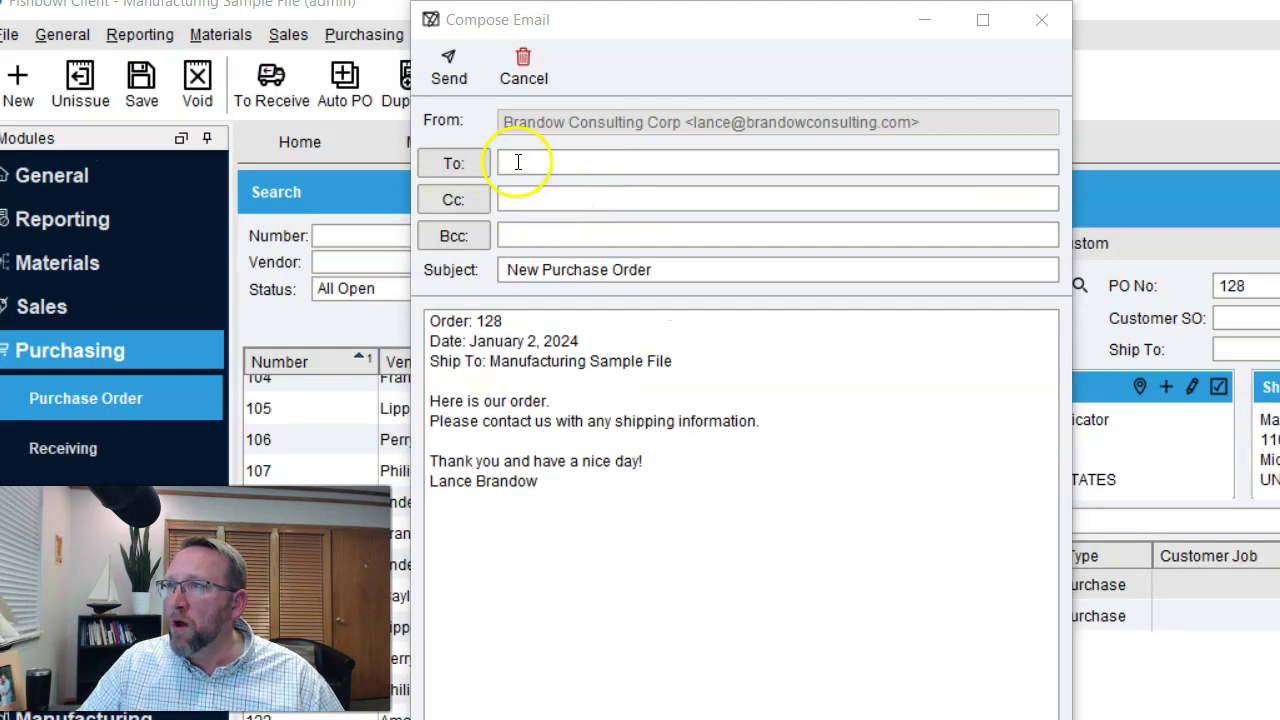
left_click(536, 33)
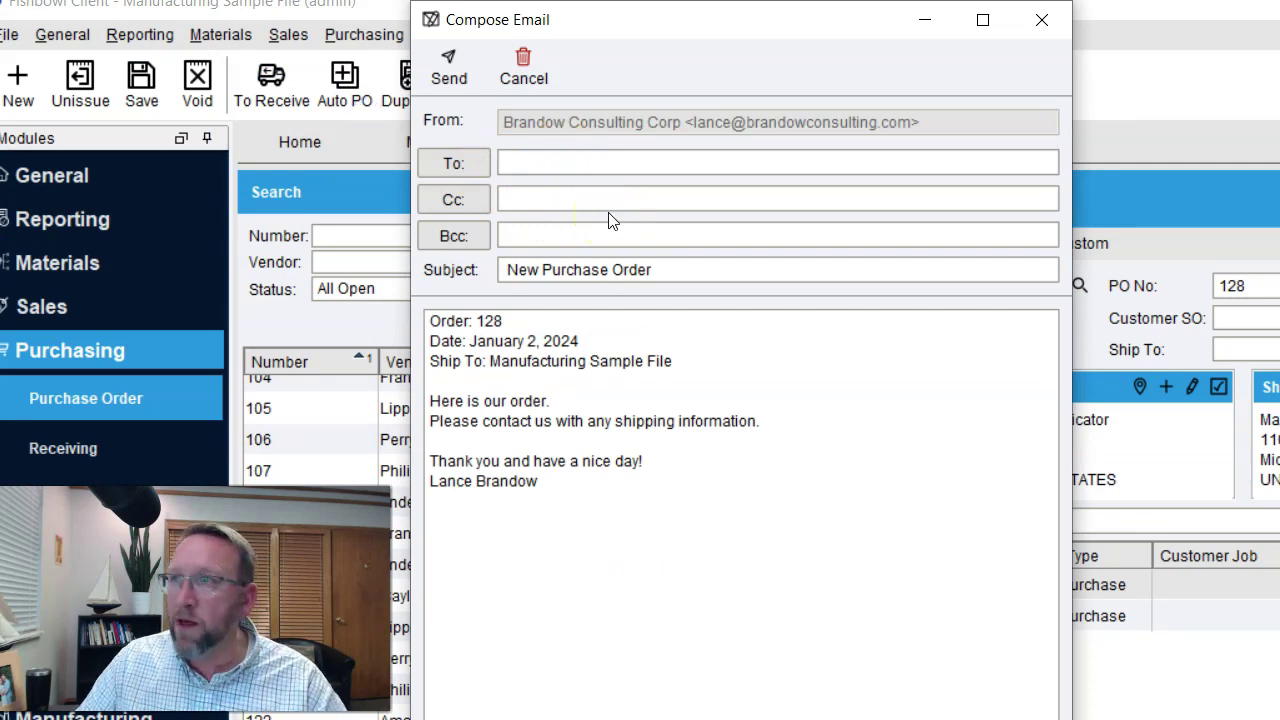
left_click(477, 167)
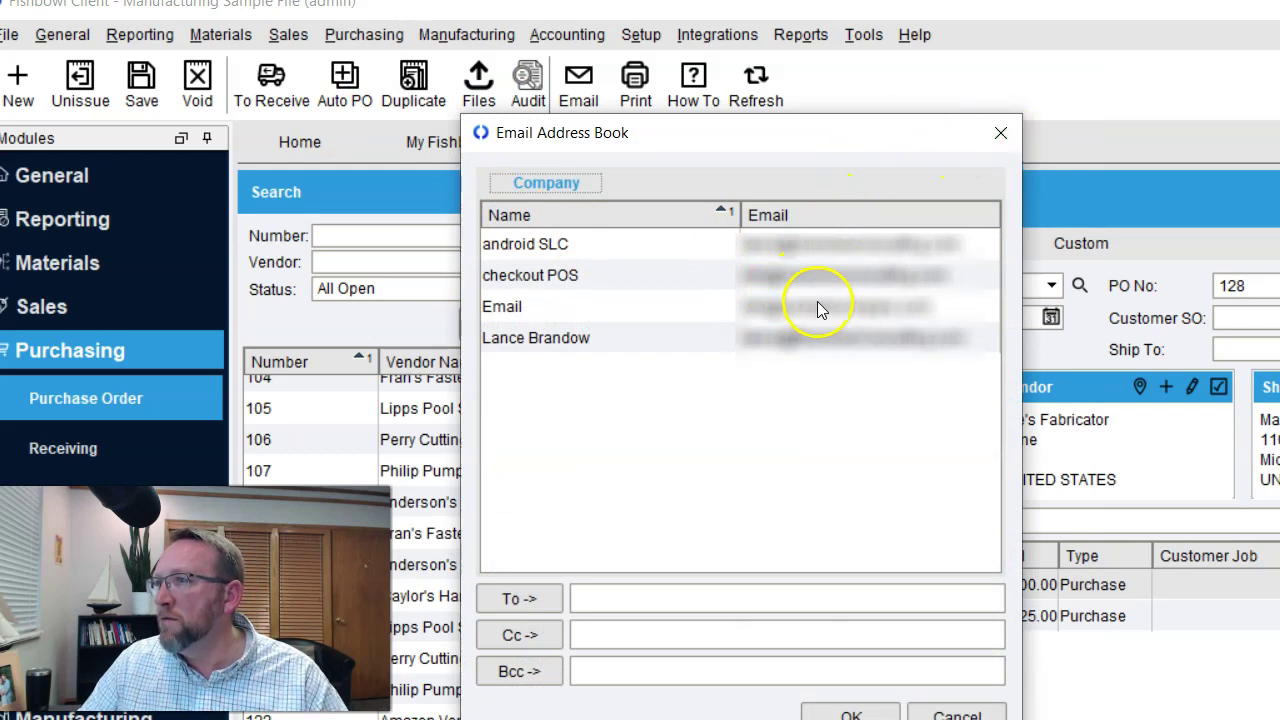
double_click(818, 305)
left_click(849, 712)
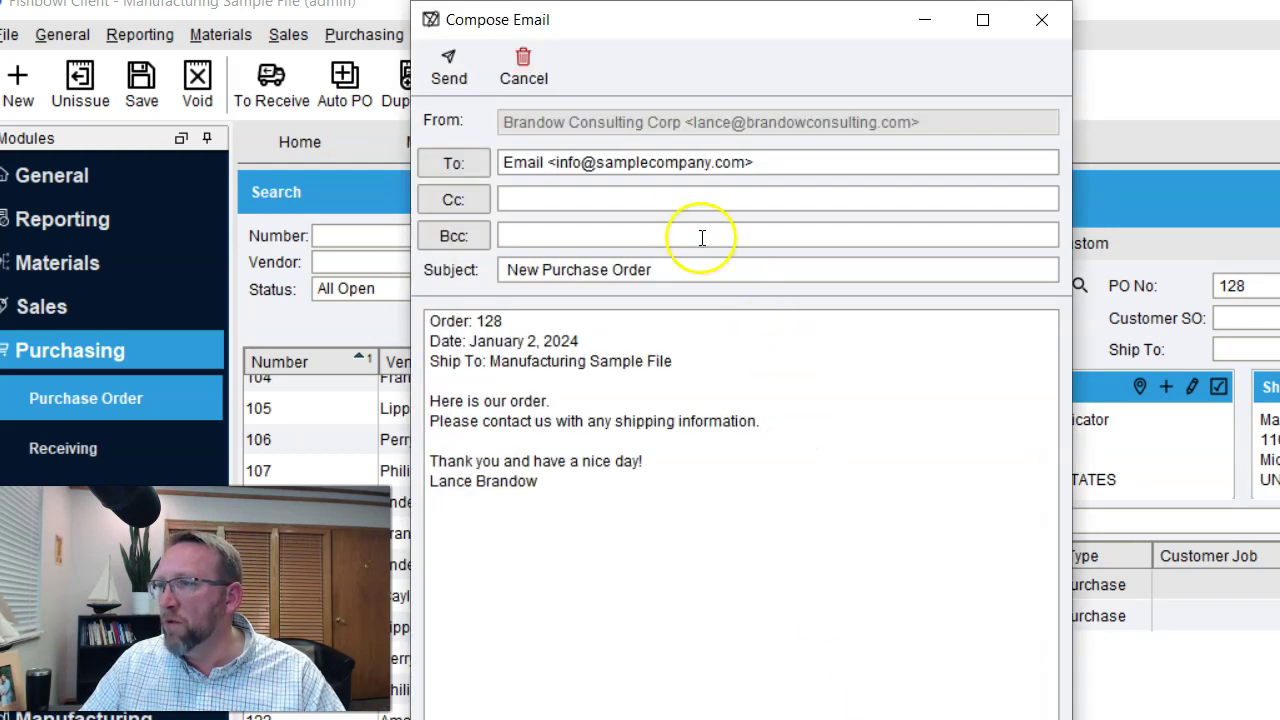
left_click(447, 63)
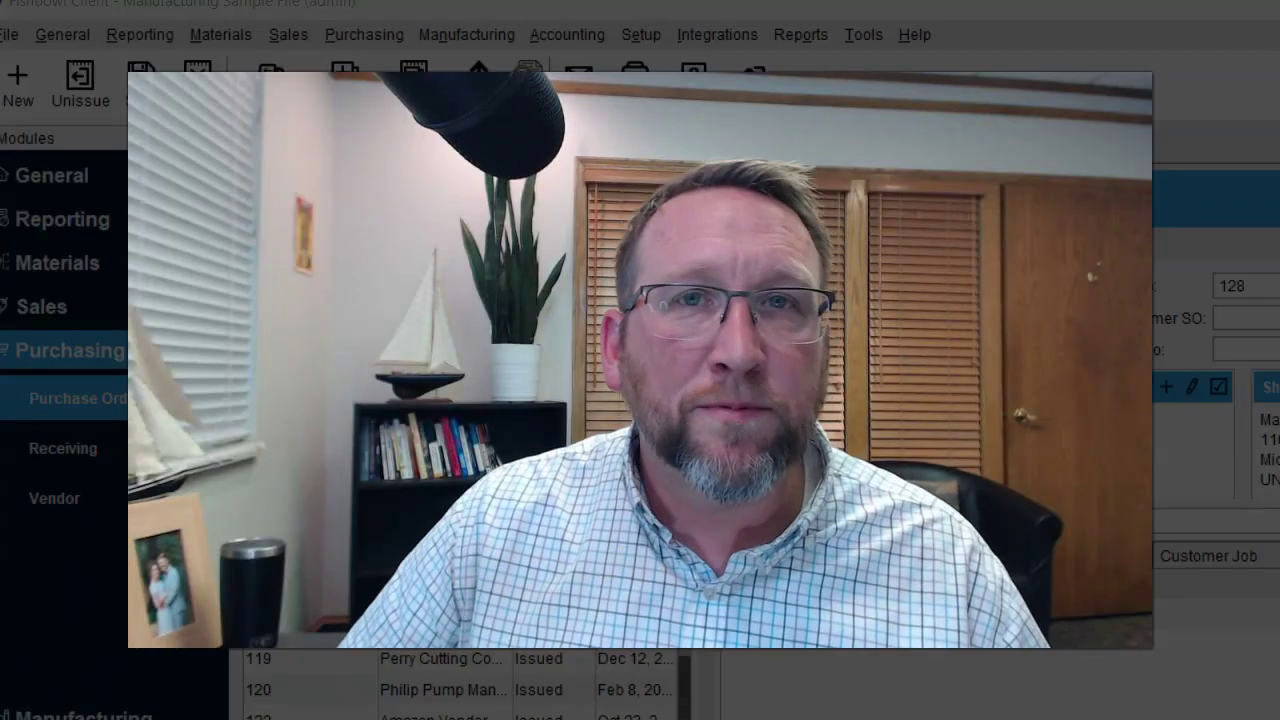